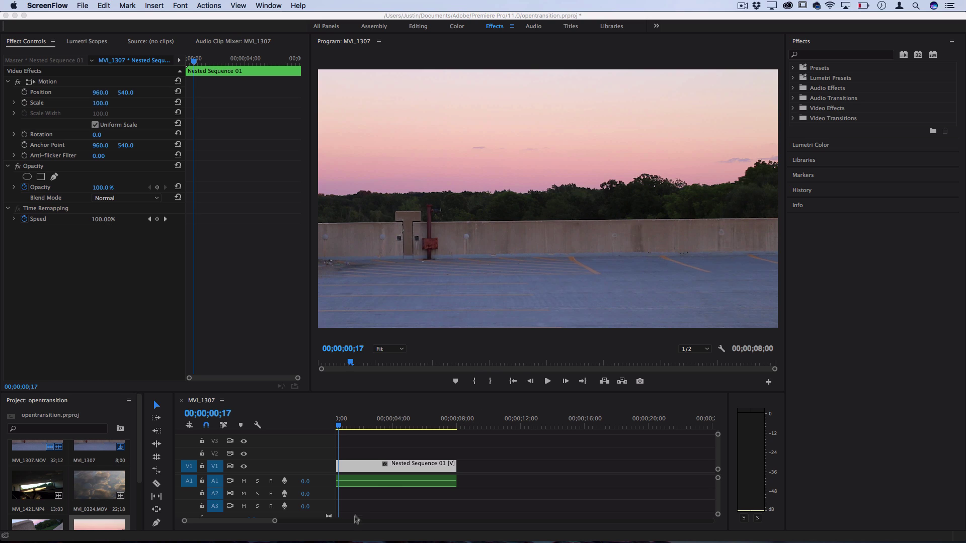
Search the Effects panel for 'crop' and apply the Crop effect to Nested Sequence 01
{"action": "left_click", "coordinate": [366, 473]}
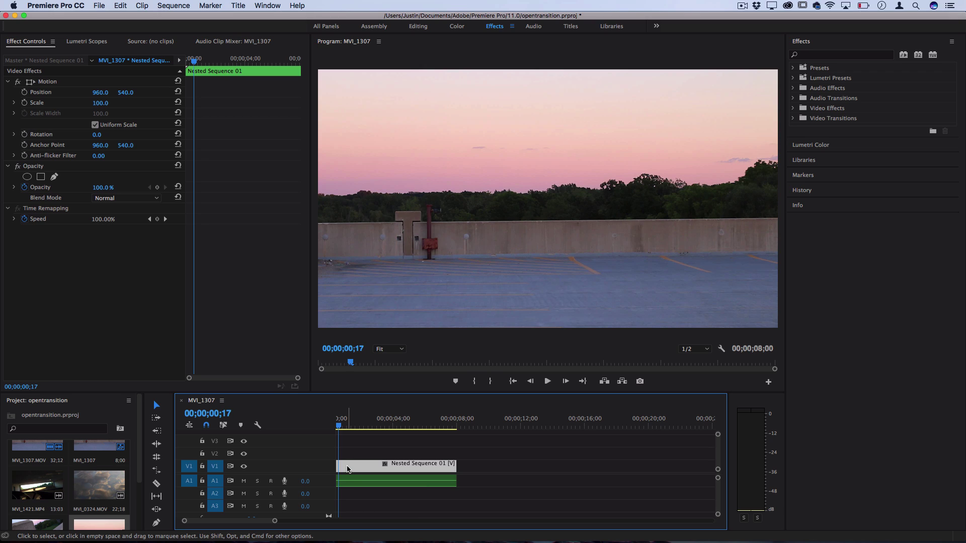
{"action": "left_click", "coordinate": [814, 55]}
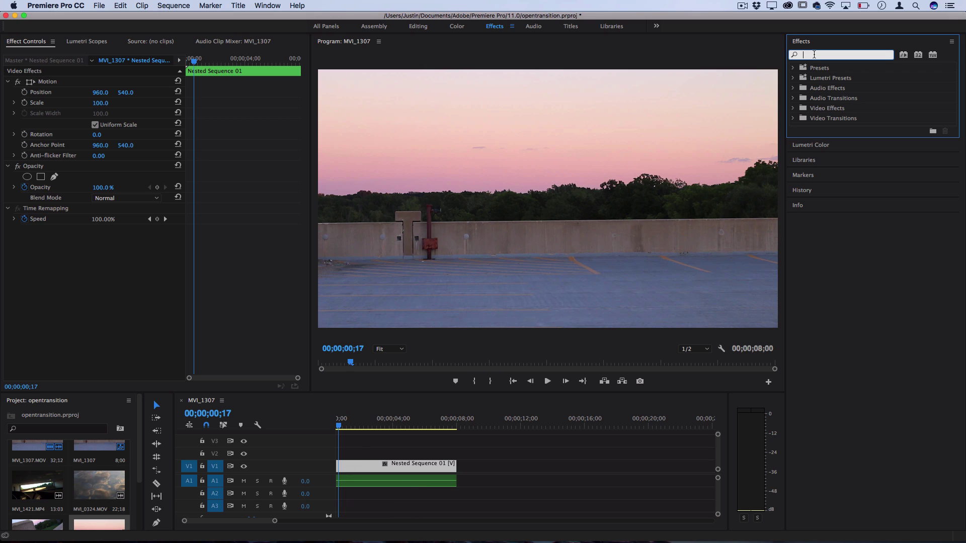
{"action": "left_click", "coordinate": [793, 108]}
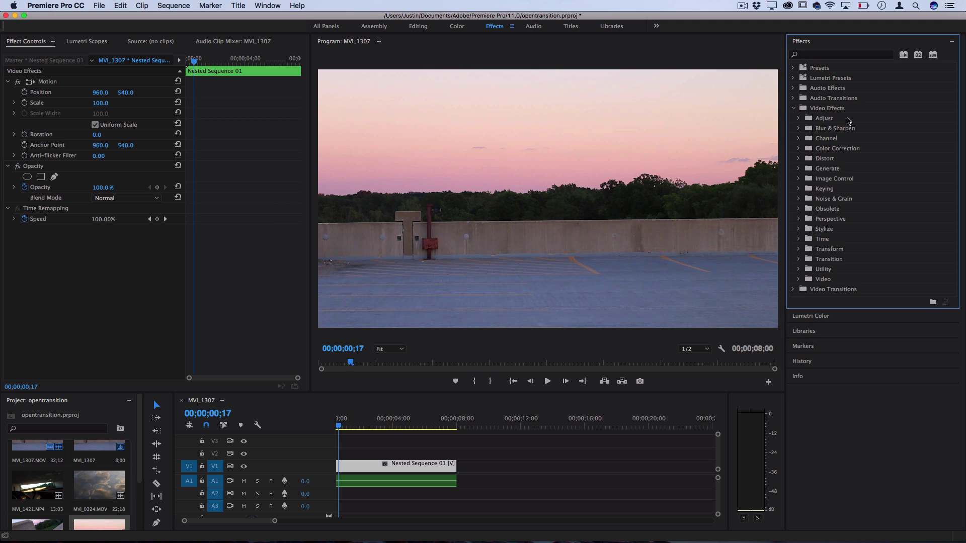
{"action": "left_click", "coordinate": [818, 58]}
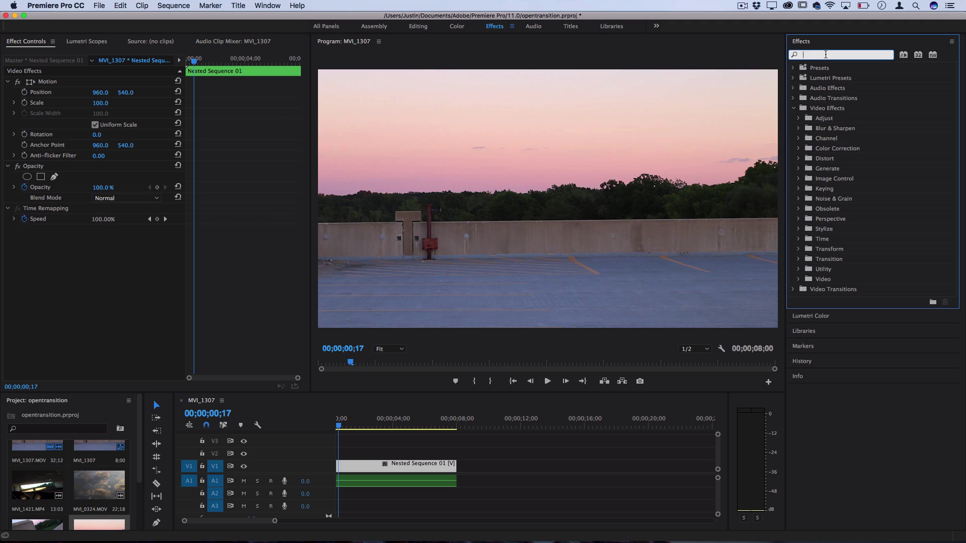
{"action": "type", "text": "crop"}
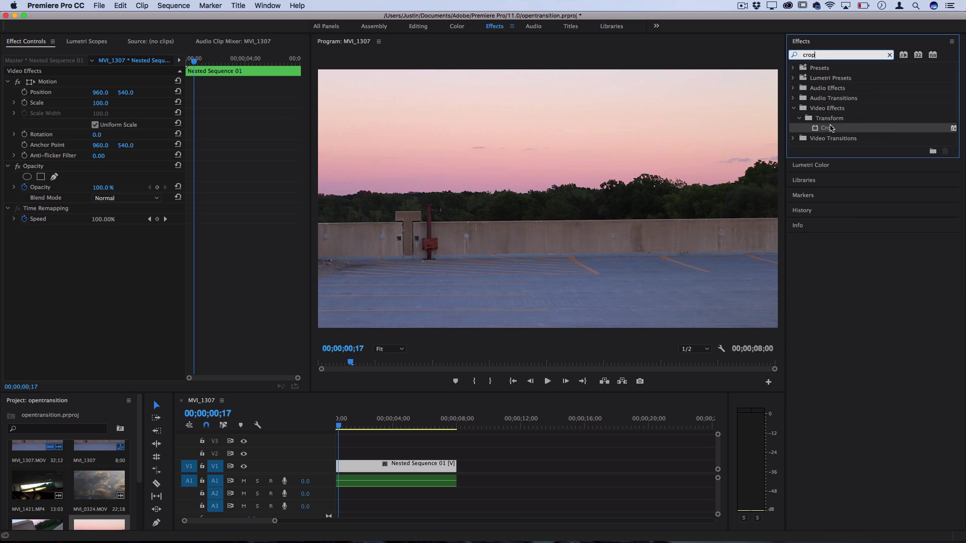
{"action": "left_click", "coordinate": [832, 129]}
{"action": "left_click_drag", "start_coordinate": [454, 362], "coordinate": [386, 471]}
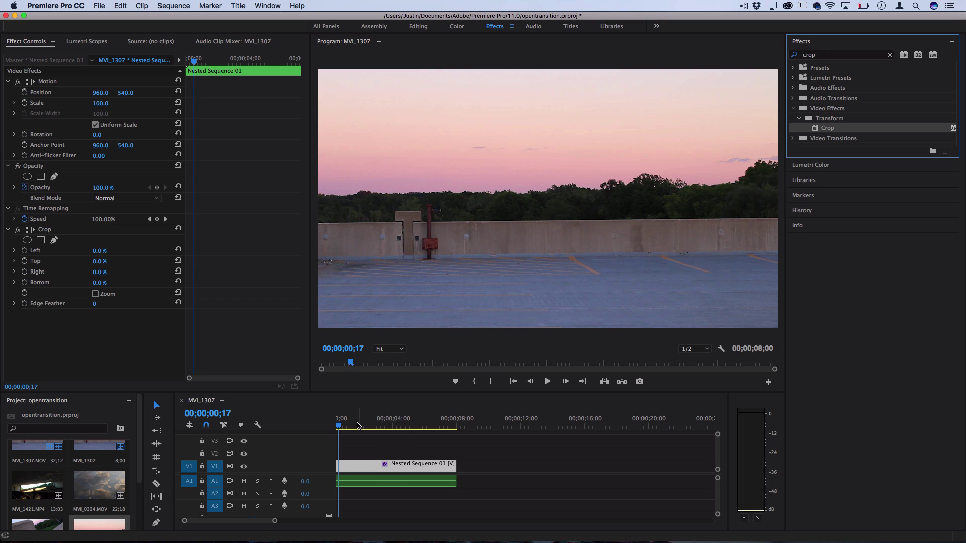
Test the Crop Left value, reset it to 0, and park the playhead at 00;00;00;00
{"action": "left_click", "coordinate": [8, 230]}
{"action": "left_click", "coordinate": [8, 230]}
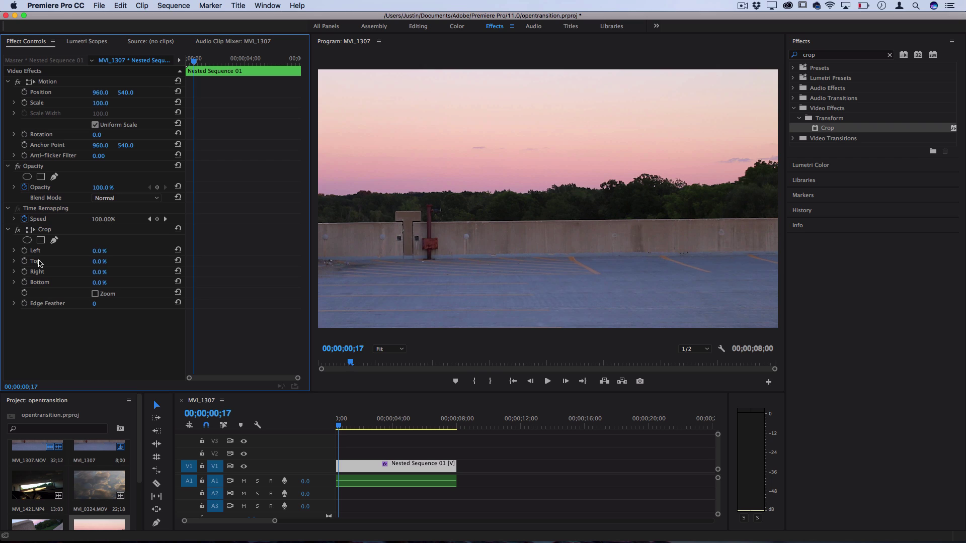
{"action": "mouse_move", "coordinate": [97, 252]}
{"action": "left_mouse_down"}
{"action": "mouse_move", "coordinate": [166, 252]}
{"action": "mouse_move", "coordinate": [102, 252]}
{"action": "left_mouse_up"}
{"action": "left_click", "coordinate": [102, 251]}
{"action": "type", "text": "0"}
{"action": "key", "text": "Return"}
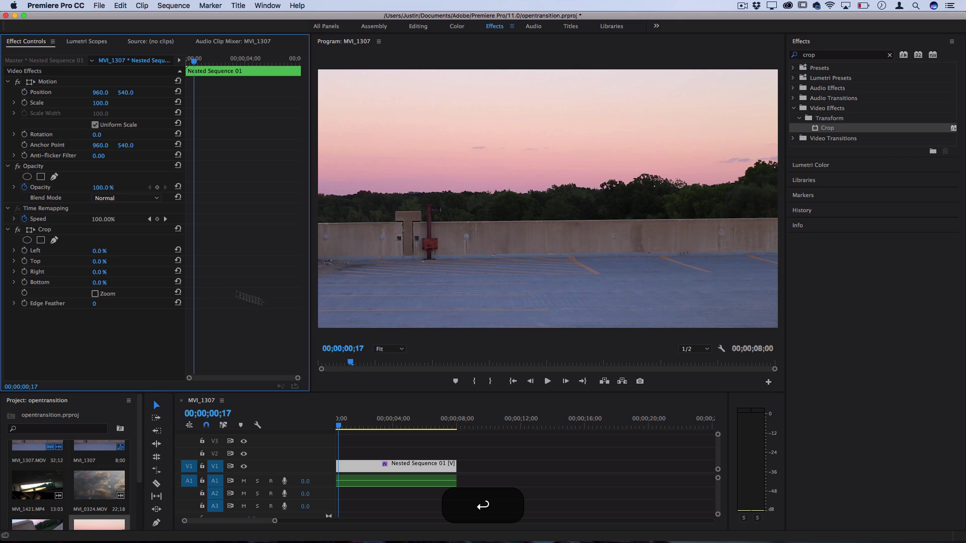
{"action": "left_click_drag", "start_coordinate": [341, 427], "coordinate": [267, 426]}
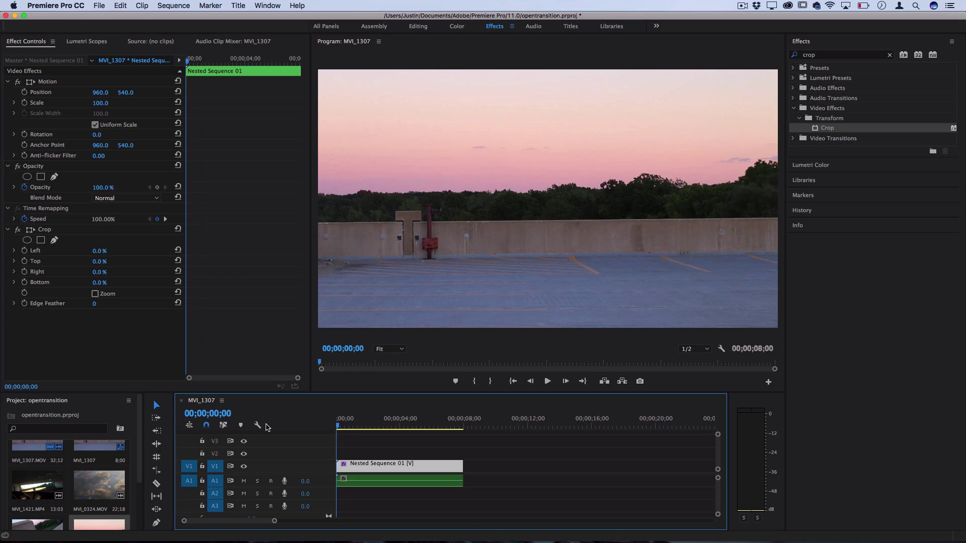
Turn on keyframing for Crop Top and Bottom with the playhead at the sequence start
{"action": "left_click", "coordinate": [24, 261]}
{"action": "left_click", "coordinate": [25, 283]}
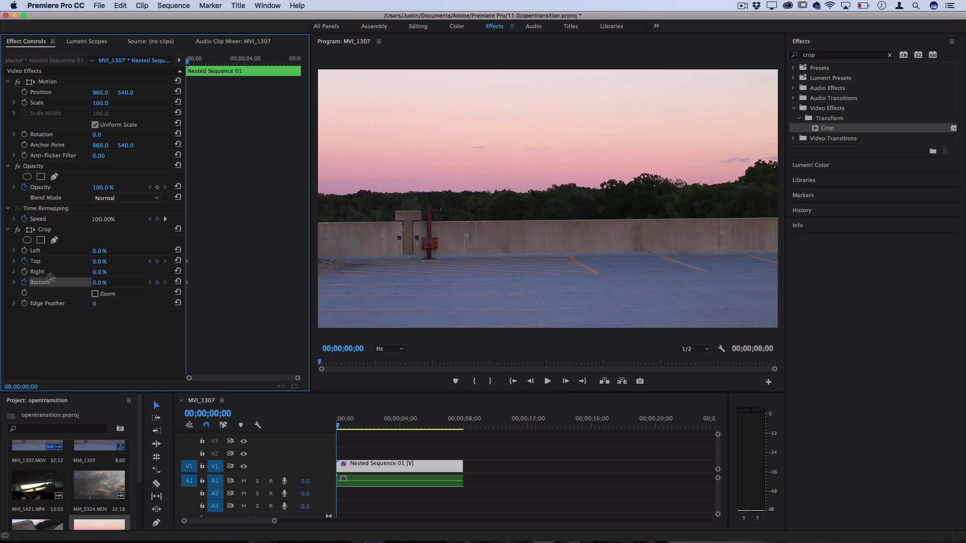
{"action": "left_click", "coordinate": [101, 261]}
{"action": "left_click", "coordinate": [338, 427]}
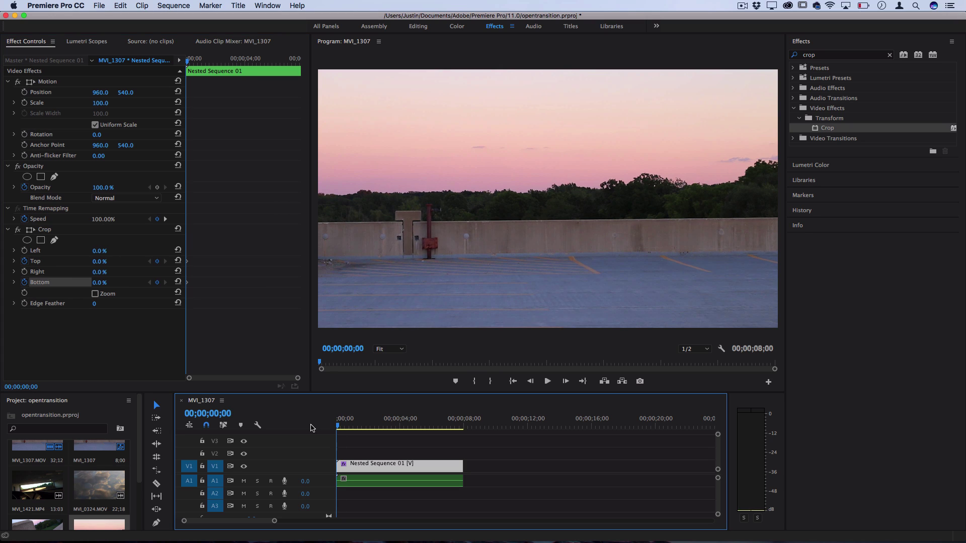
{"action": "key", "text": "Up"}
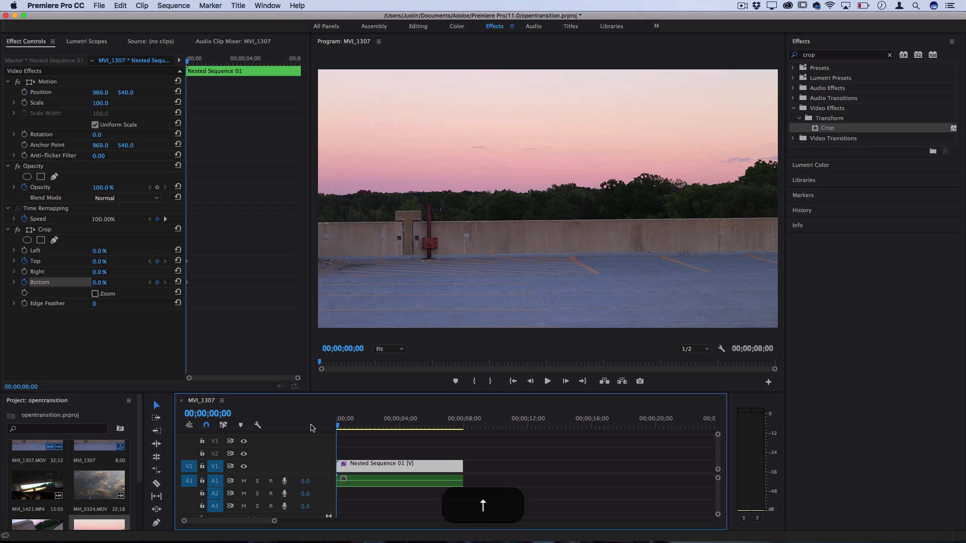
{"action": "key", "text": "Down"}
{"action": "key", "text": "Up"}
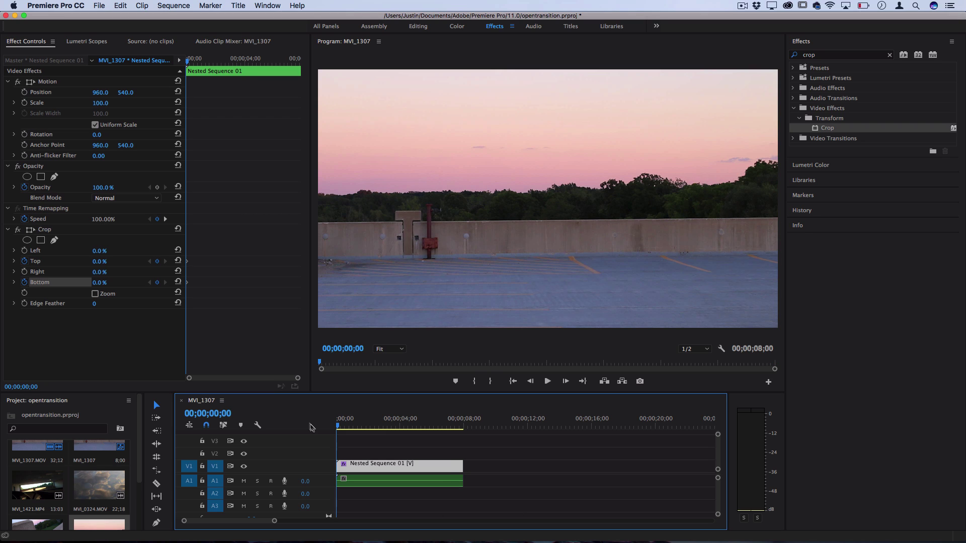
Set Crop Top and Bottom to 50% each, blacking out the opening frame
{"action": "left_click", "coordinate": [97, 261]}
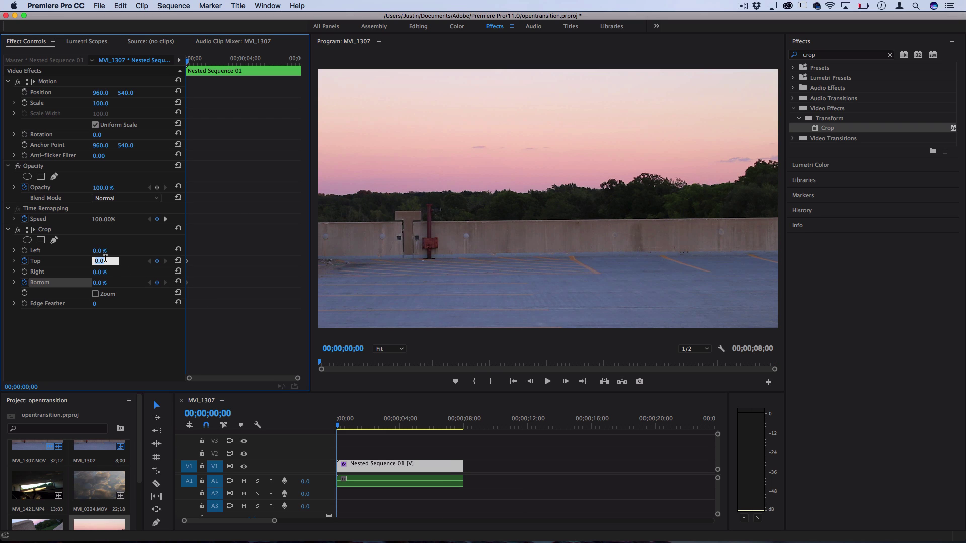
{"action": "type", "text": "50"}
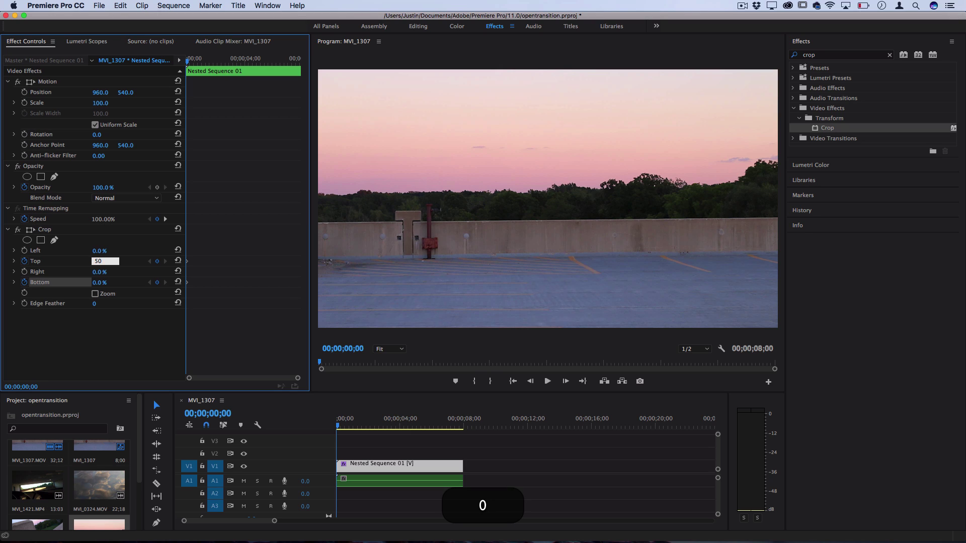
{"action": "key", "text": "Return"}
{"action": "left_click", "coordinate": [105, 282]}
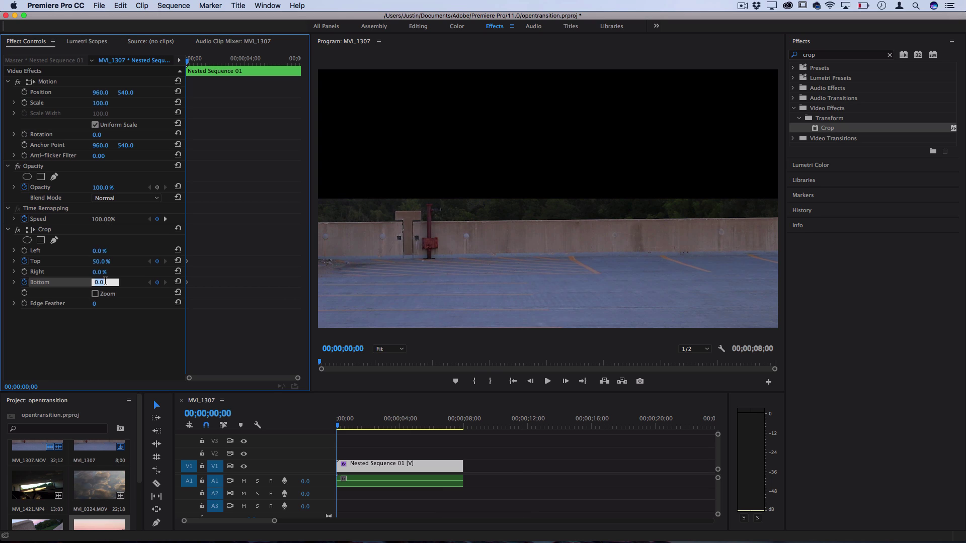
{"action": "type", "text": "50"}
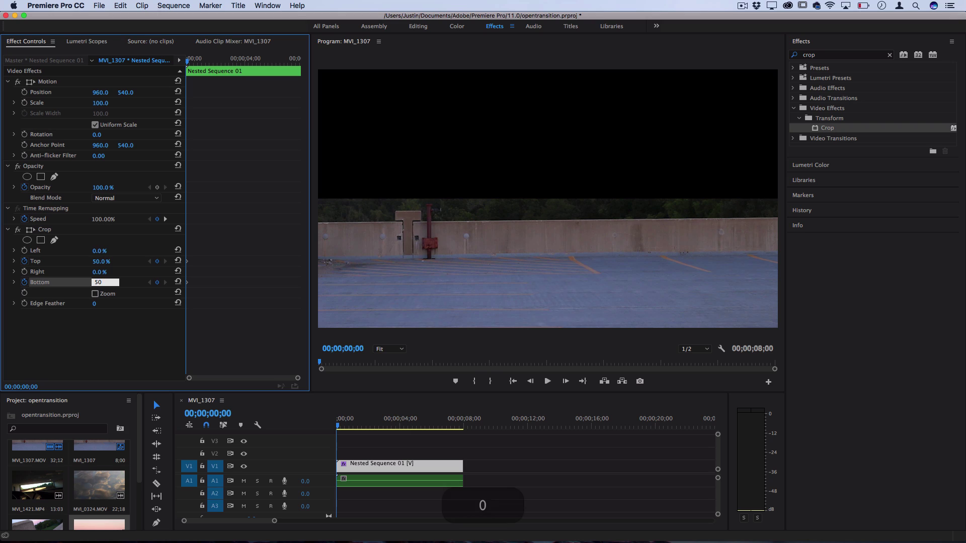
{"action": "key", "text": "Return"}
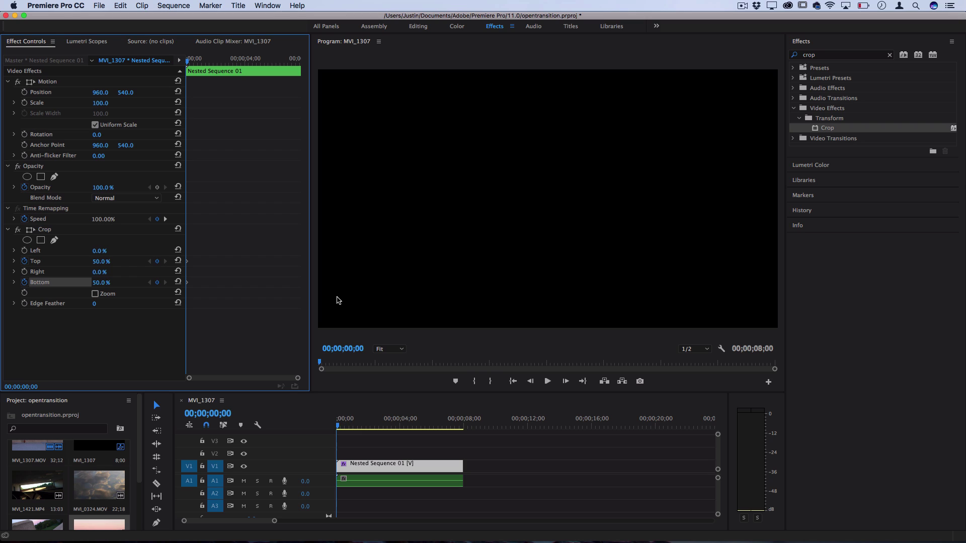
Move the playhead to 00;00;01;24
{"action": "left_click_drag", "start_coordinate": [187, 60], "coordinate": [201, 62]}
{"action": "key", "text": "Left"}
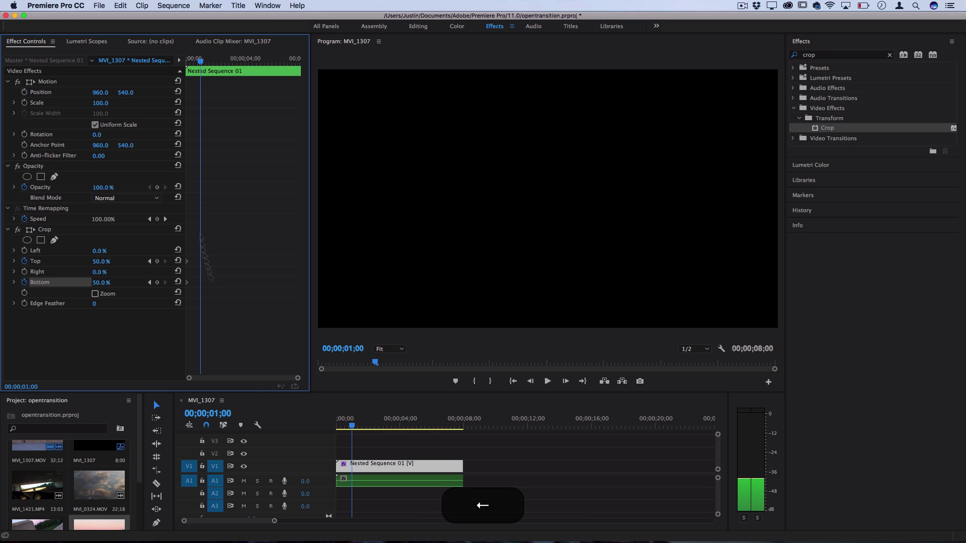
{"action": "key", "text": "Right"}
{"action": "key", "text": "Right"}
{"action": "key", "text": "Right"}
{"action": "key", "text": "Right"}
{"action": "key", "text": "Right"}
{"action": "key", "text": "Right"}
{"action": "key", "text": "Right"}
{"action": "key", "text": "Right"}
{"action": "key", "text": "Right"}
{"action": "key", "text": "Right"}
{"action": "key", "text": "Right"}
{"action": "key", "text": "Right"}
{"action": "key", "text": "Right"}
{"action": "key", "text": "Right"}
{"action": "key", "text": "Right"}
{"action": "key", "text": "Right"}
{"action": "key", "text": "Right"}
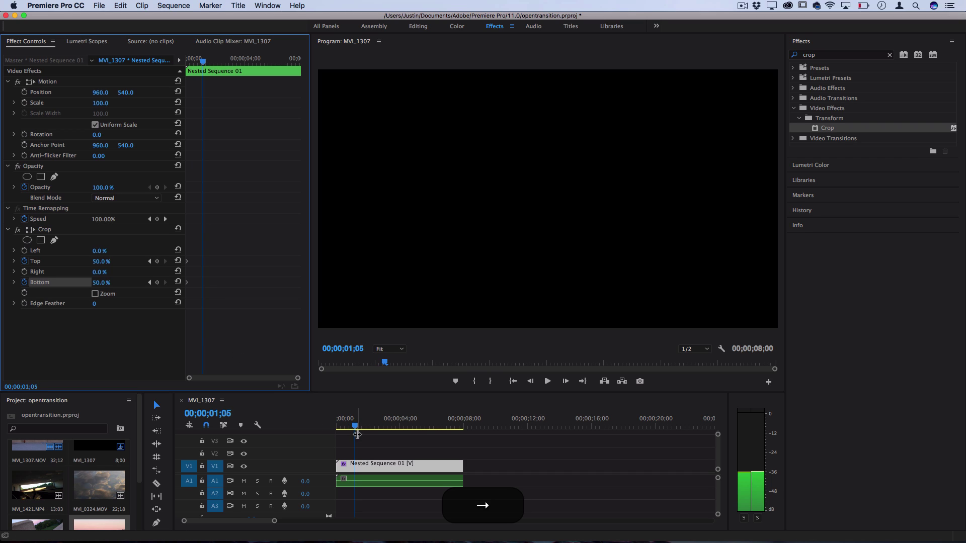
{"action": "left_click", "coordinate": [363, 427]}
{"action": "left_click_drag", "start_coordinate": [362, 428], "coordinate": [366, 428]}
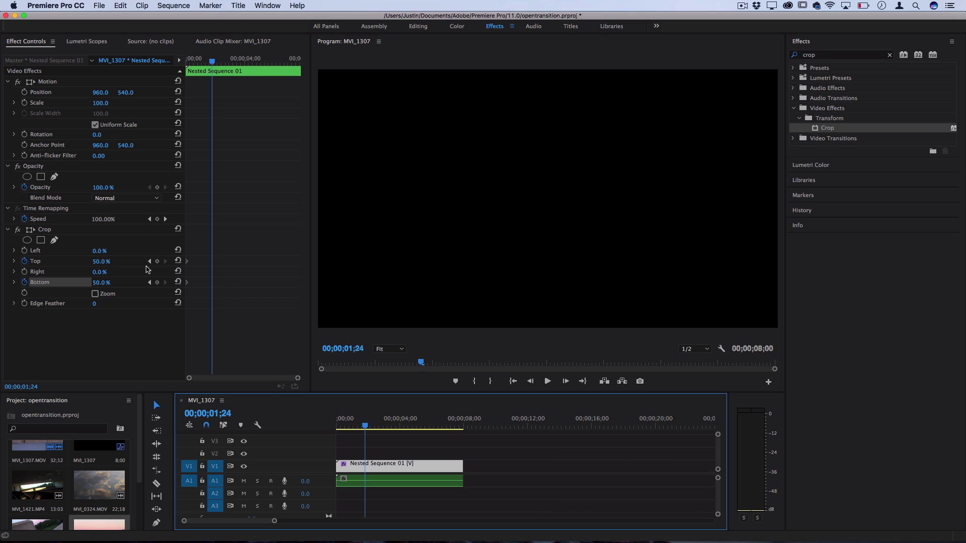
Keyframe Crop Top and Bottom at 0% there, revealing the full sunset frame
{"action": "left_click", "coordinate": [100, 261]}
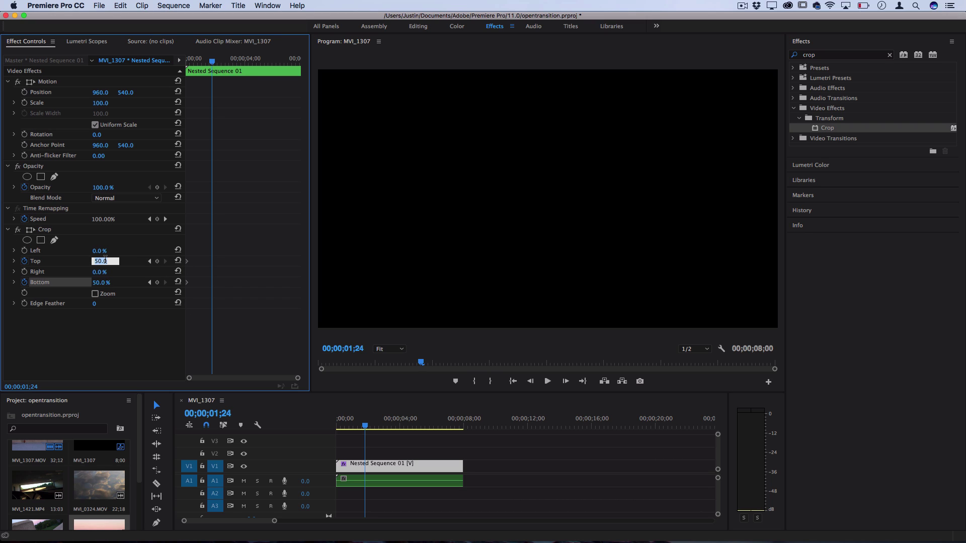
{"action": "type", "text": "0"}
{"action": "key", "text": "Return"}
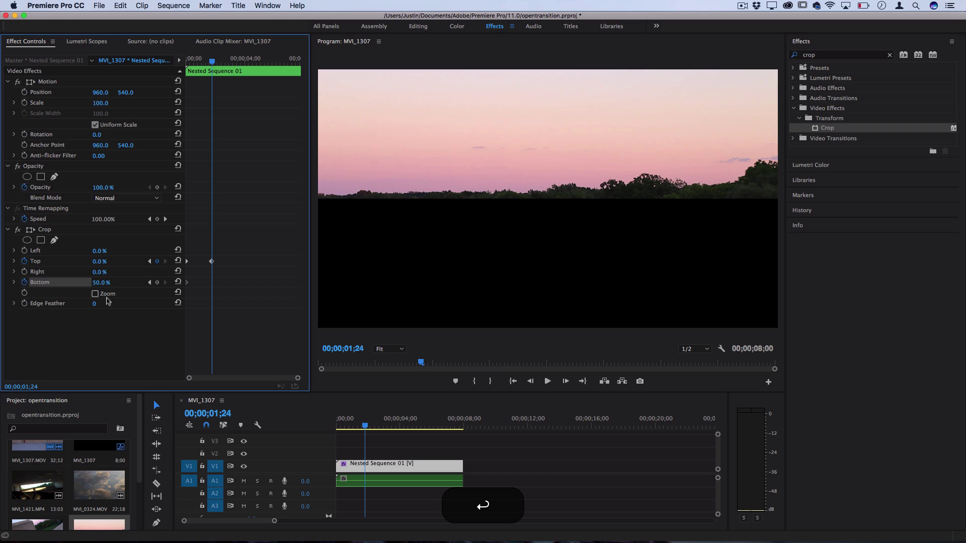
{"action": "left_click", "coordinate": [101, 282]}
{"action": "type", "text": "0"}
{"action": "key", "text": "Return"}
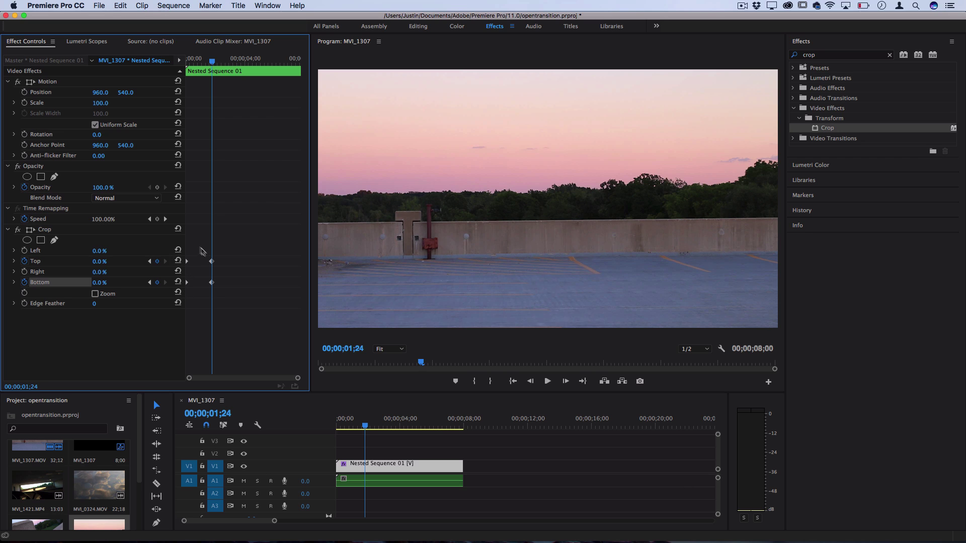
Preview the crop-open animation from the start, then select both 0% crop keyframes
{"action": "left_click_drag", "start_coordinate": [212, 62], "coordinate": [180, 70]}
{"action": "key", "text": "space"}
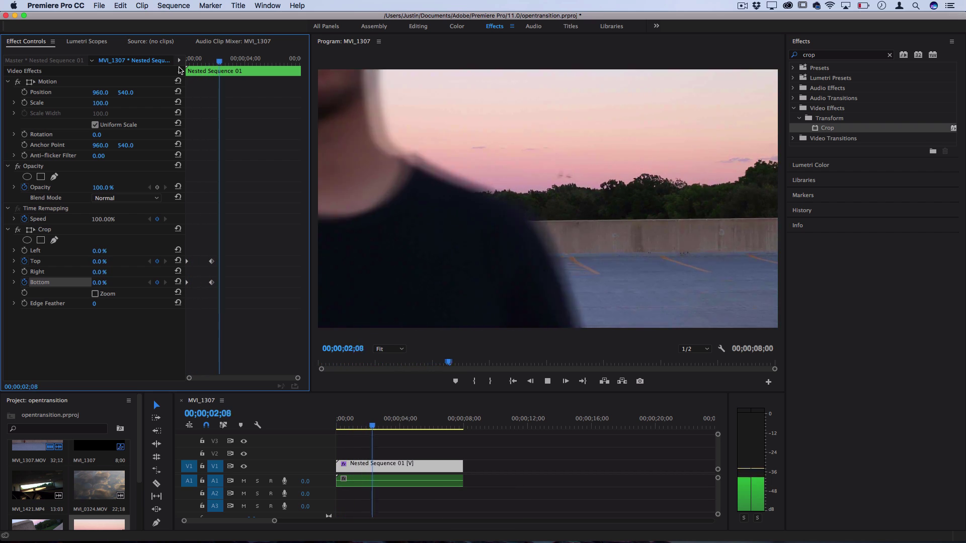
{"action": "key", "text": "space"}
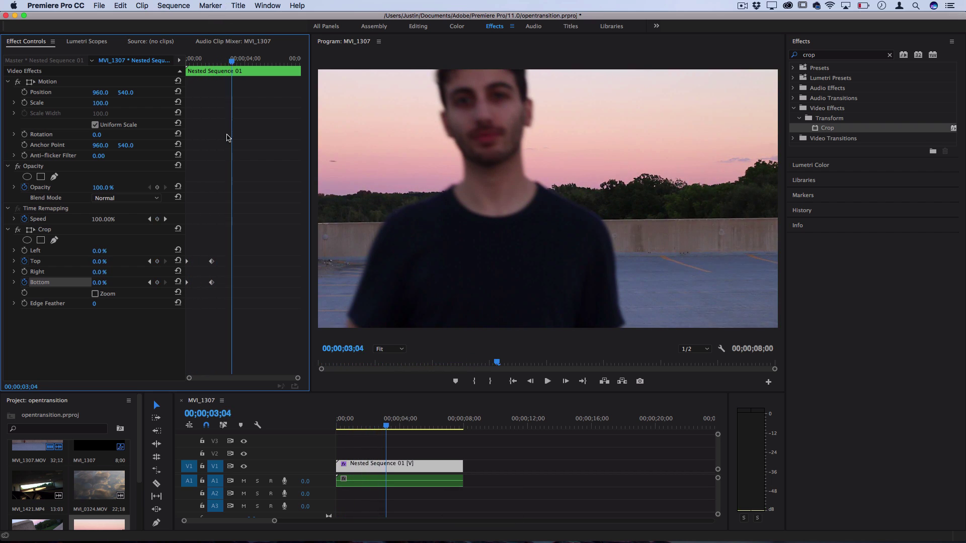
{"action": "left_click_drag", "start_coordinate": [253, 307], "coordinate": [219, 262]}
Apply Ease Out to the two 0% crop keyframes and play back the eased opening
{"action": "right_click", "coordinate": [219, 262]}
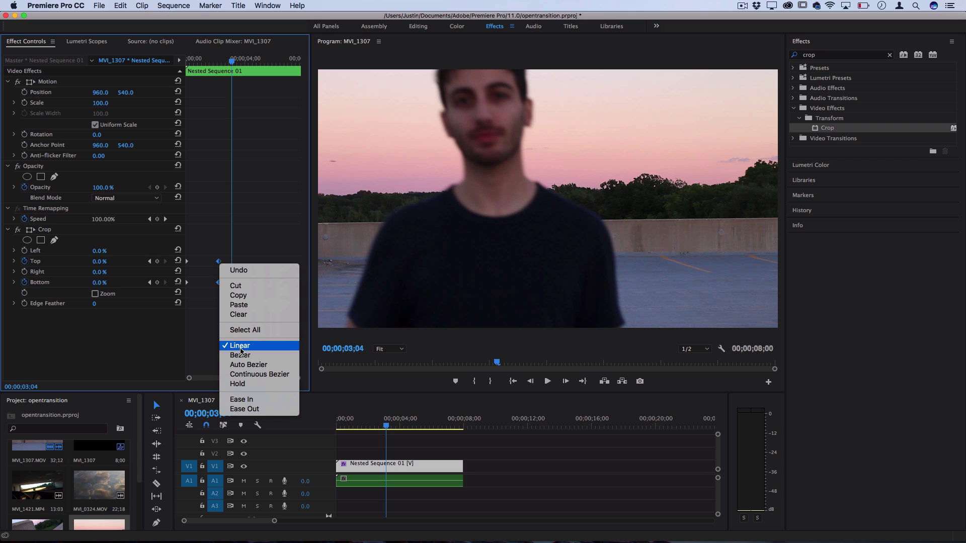
{"action": "left_click", "coordinate": [244, 408]}
{"action": "left_click_drag", "start_coordinate": [230, 61], "coordinate": [187, 61]}
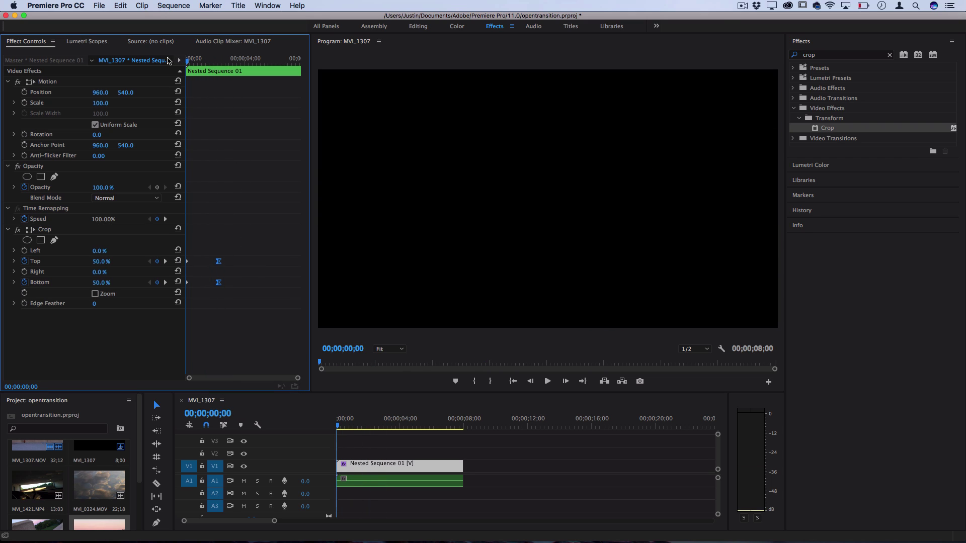
{"action": "key", "text": "space"}
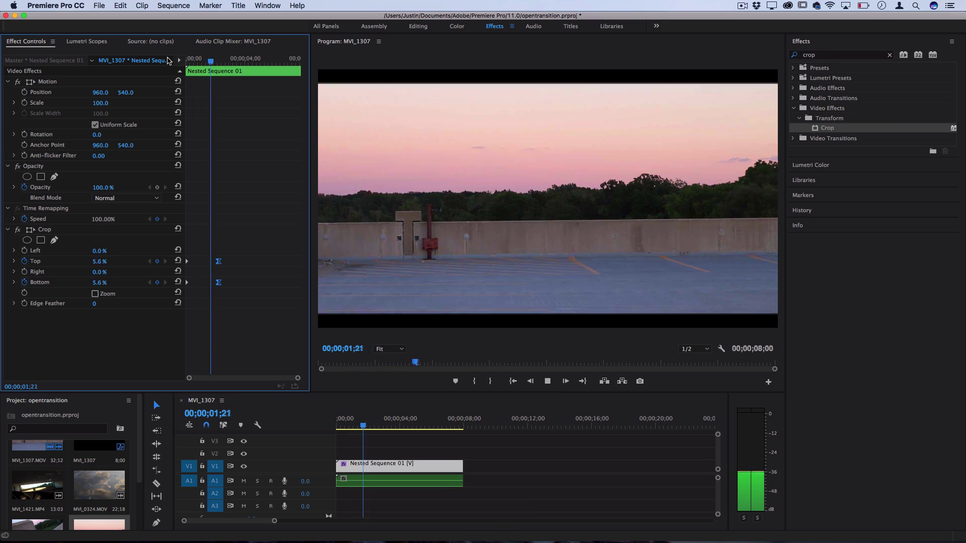
{"action": "key", "text": "space"}
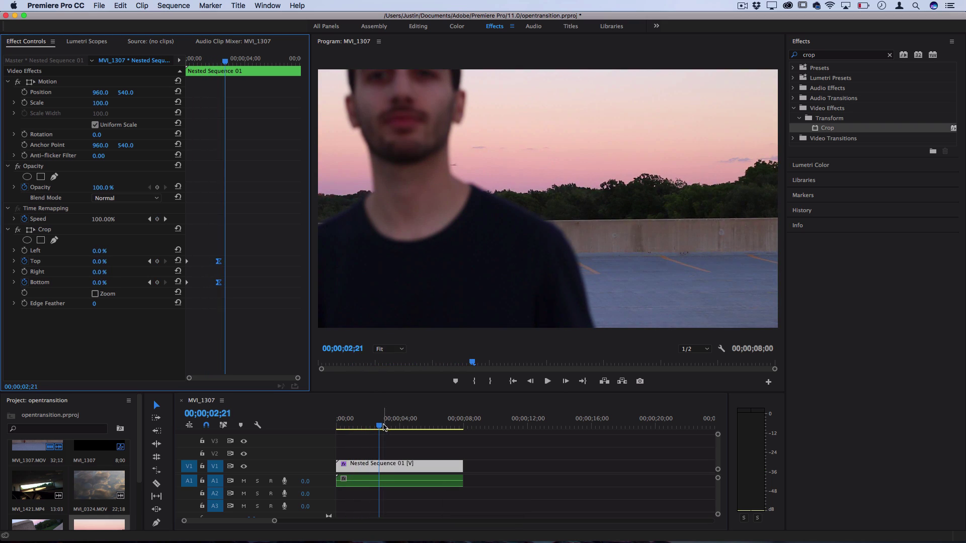
Add 0% Crop Top and Bottom keyframes at about 00;00;06;21
{"action": "left_click_drag", "start_coordinate": [383, 427], "coordinate": [444, 429]}
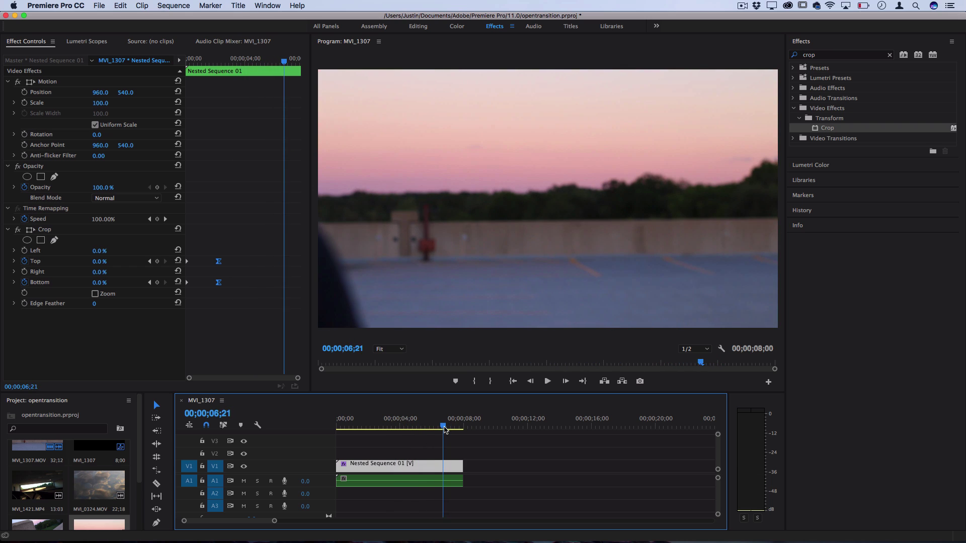
{"action": "left_click", "coordinate": [231, 312]}
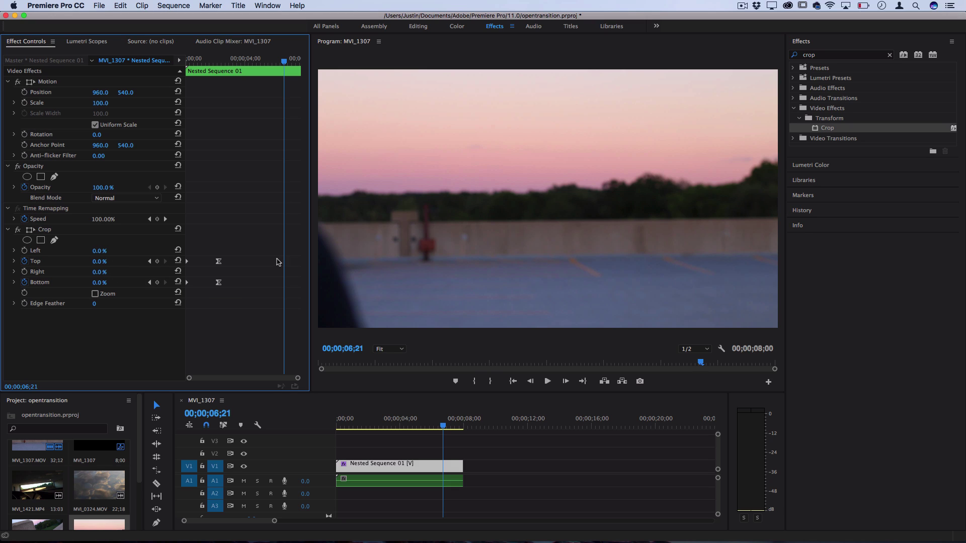
{"action": "left_click", "coordinate": [105, 261]}
{"action": "key", "text": "Return"}
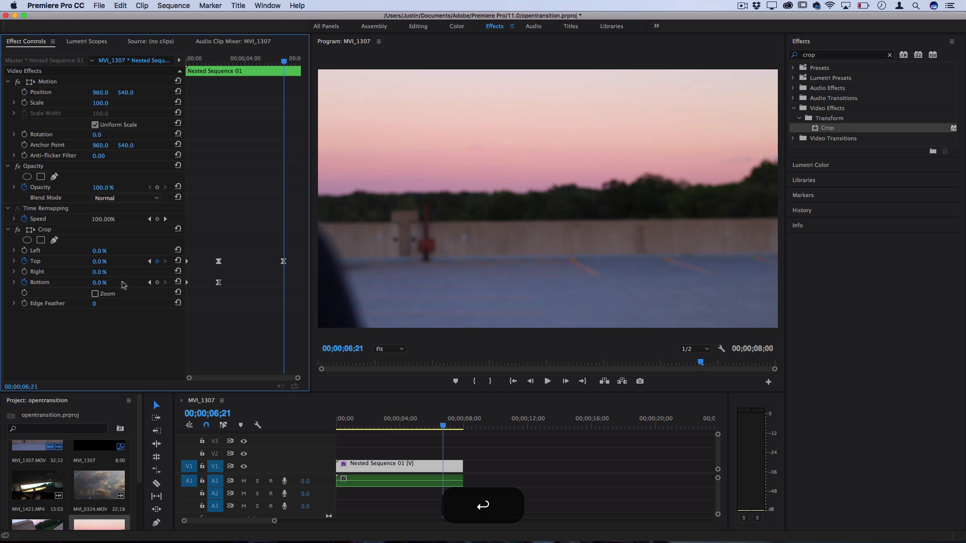
{"action": "left_click", "coordinate": [100, 283]}
{"action": "key", "text": "Return"}
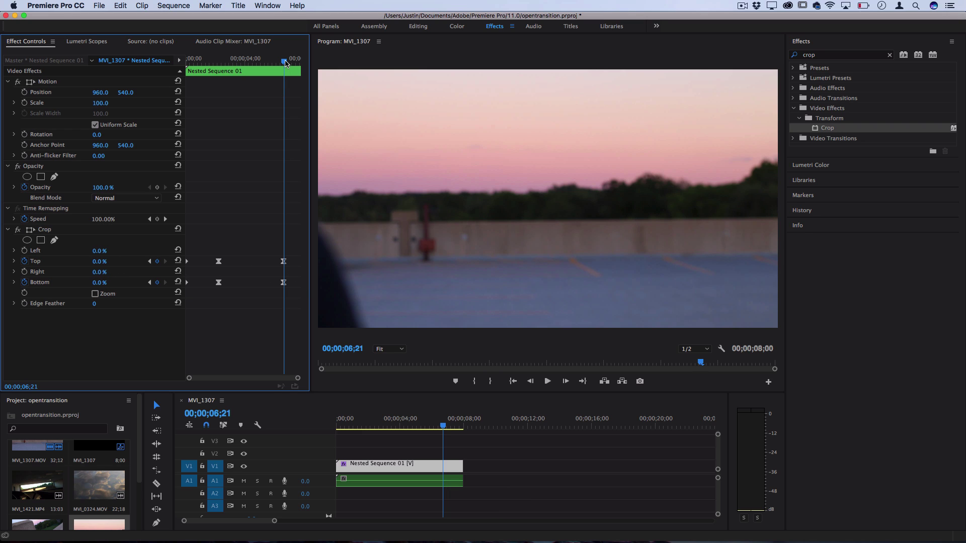
Paste 50% Crop Top and Bottom keyframes at the clip end, 00;00;08;00
{"action": "left_click_drag", "start_coordinate": [285, 62], "coordinate": [308, 65]}
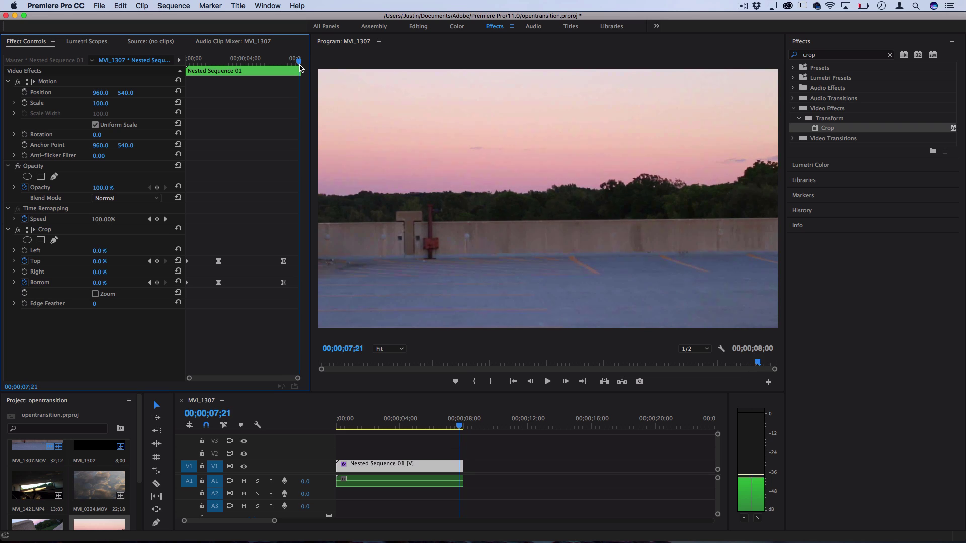
{"action": "left_click", "coordinate": [95, 261]}
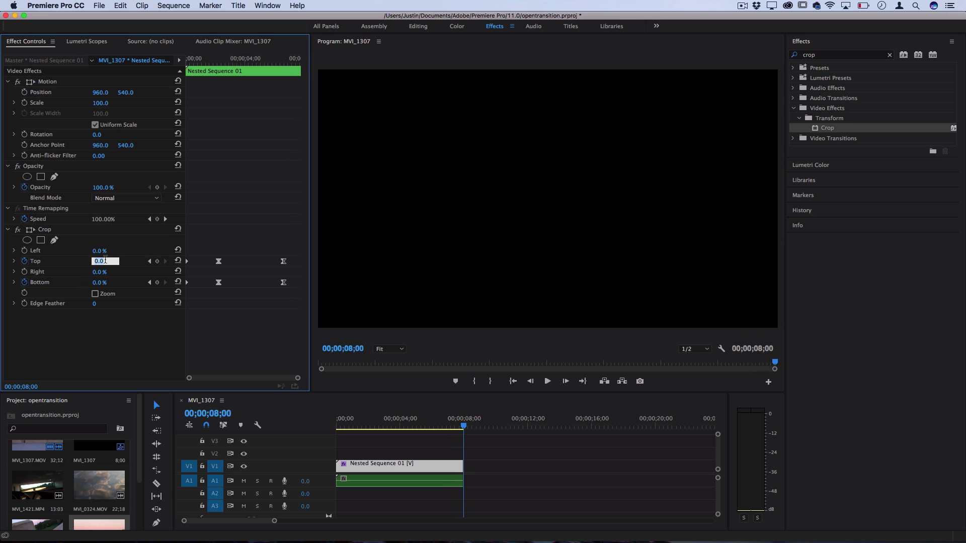
{"action": "left_click", "coordinate": [196, 312]}
{"action": "key", "text": "super+c"}
{"action": "left_click", "coordinate": [292, 61]}
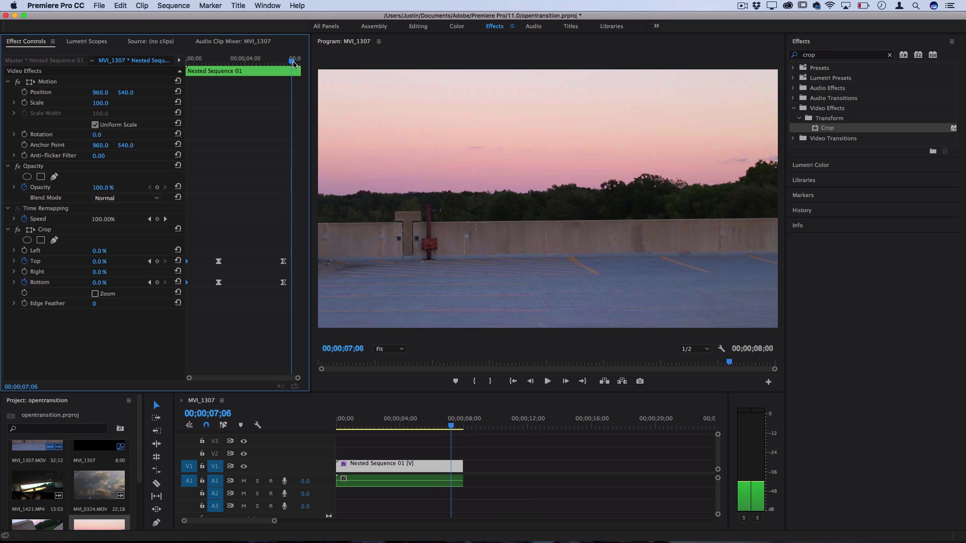
{"action": "key", "text": "super+Down"}
{"action": "key", "text": "super+v"}
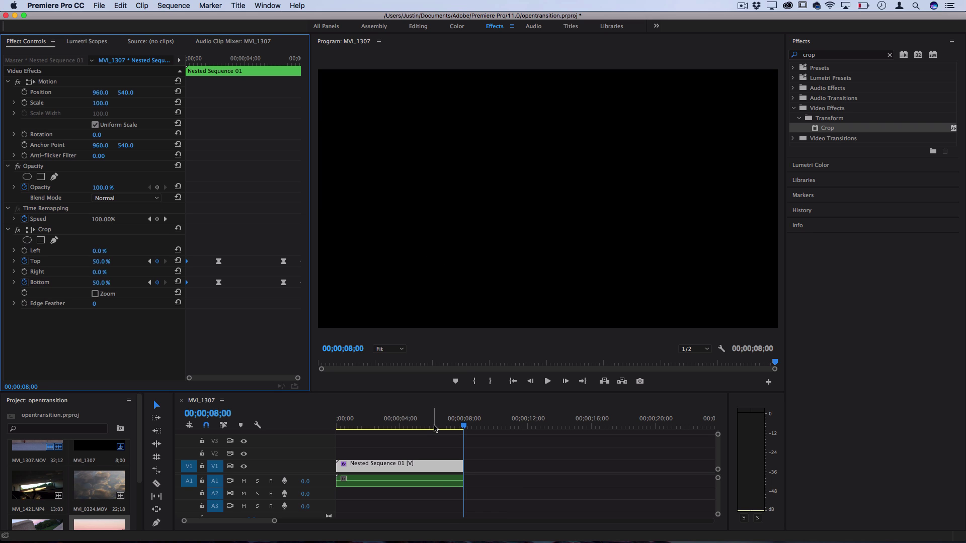
{"action": "left_click", "coordinate": [216, 403]}
{"action": "key", "text": "Home"}
{"action": "key", "text": "space"}
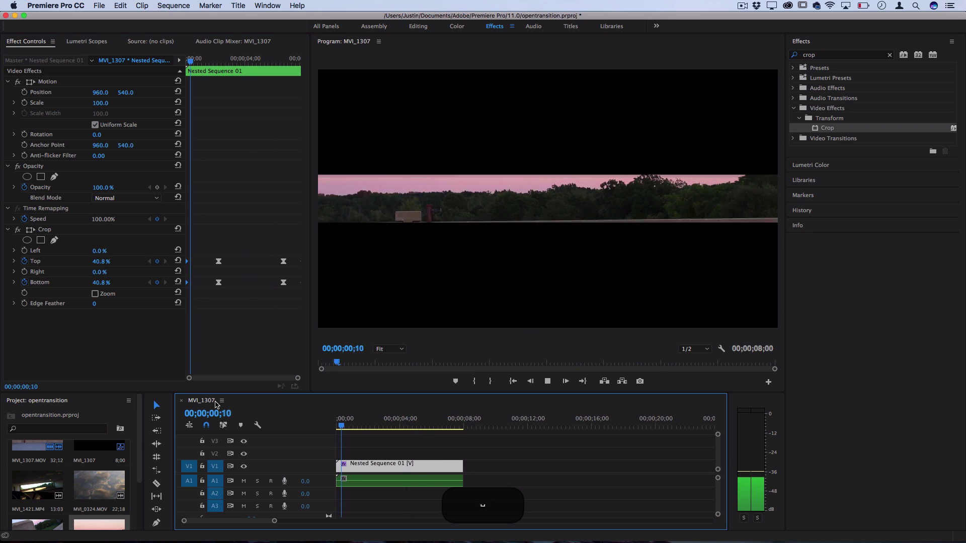